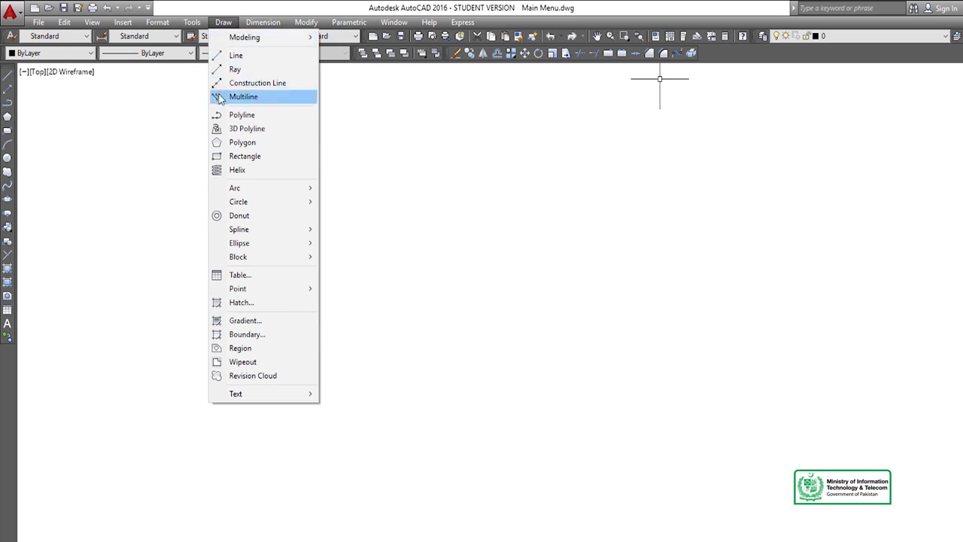
Draw a four-sided polygon inscribed in a circle with a radius of about 152 ft, tilted slightly, near the middle of the drawing.
left_click(234, 144)
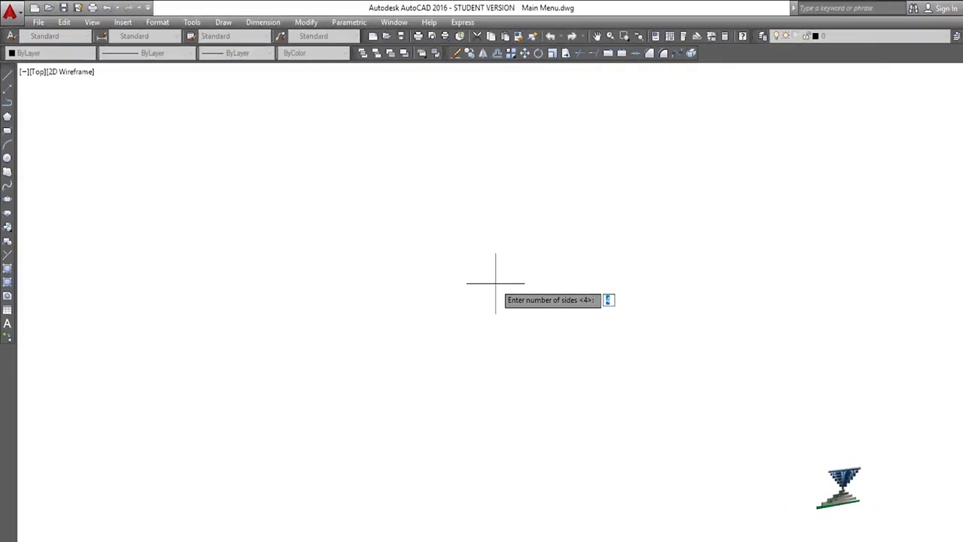
key("Return")
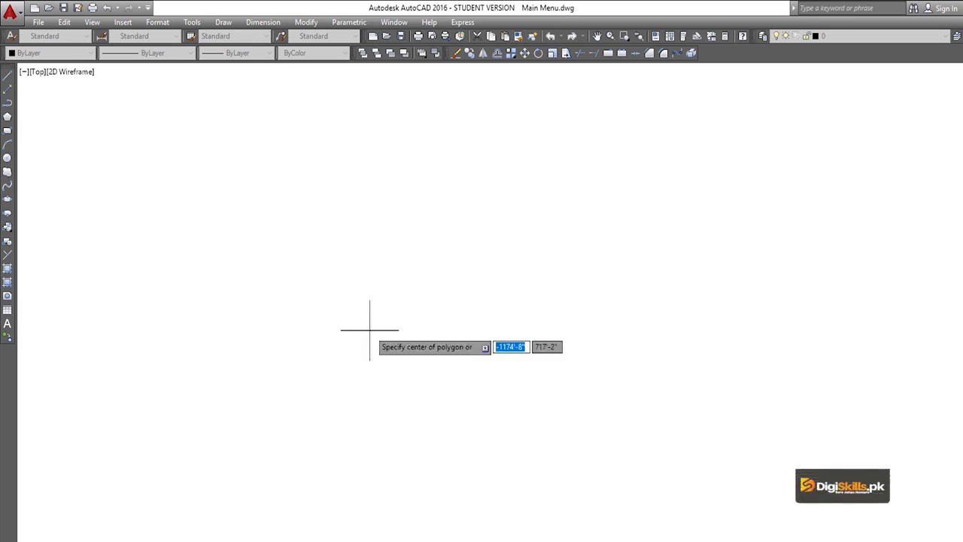
left_click(394, 319)
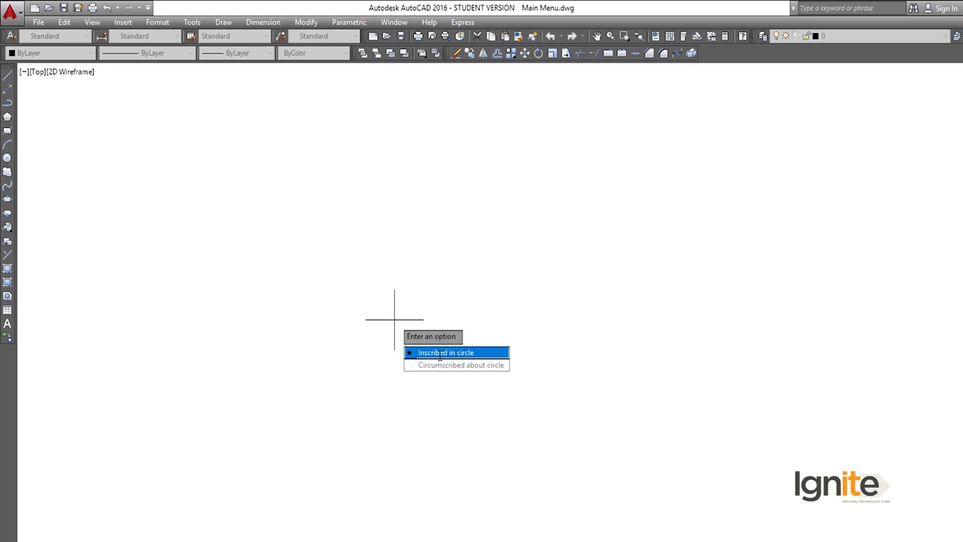
left_click(440, 354)
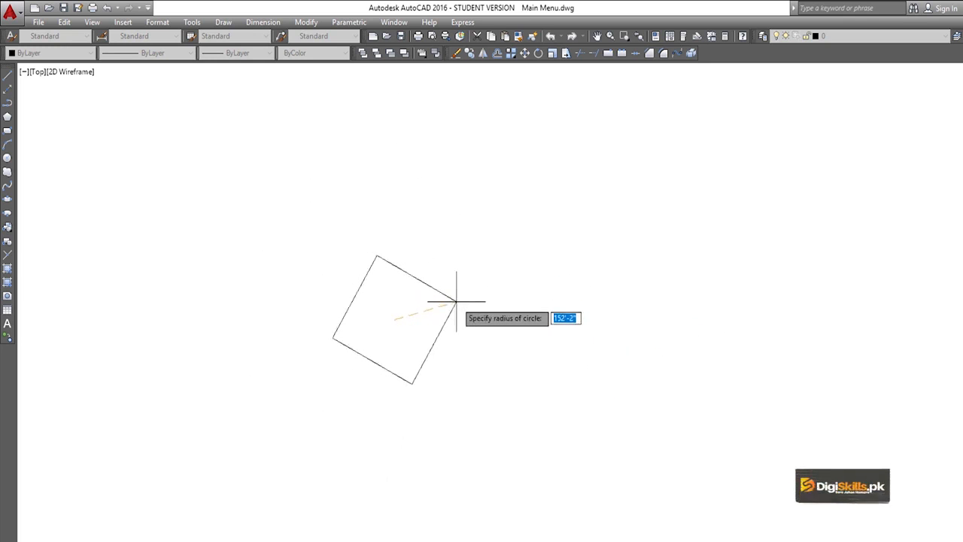
left_click(456, 301)
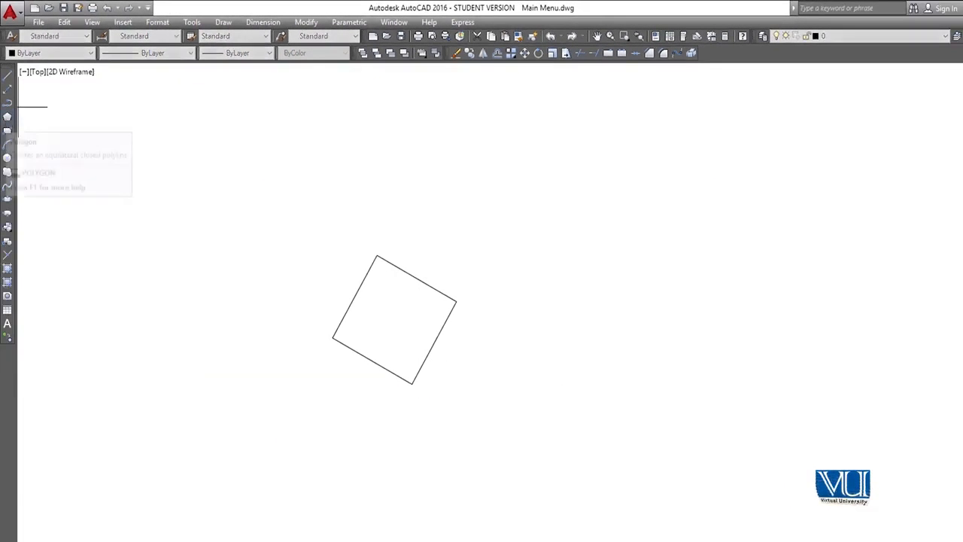
Draw a five-sided polygon circumscribed about a circle, above and to the right of the square.
left_click(8, 117)
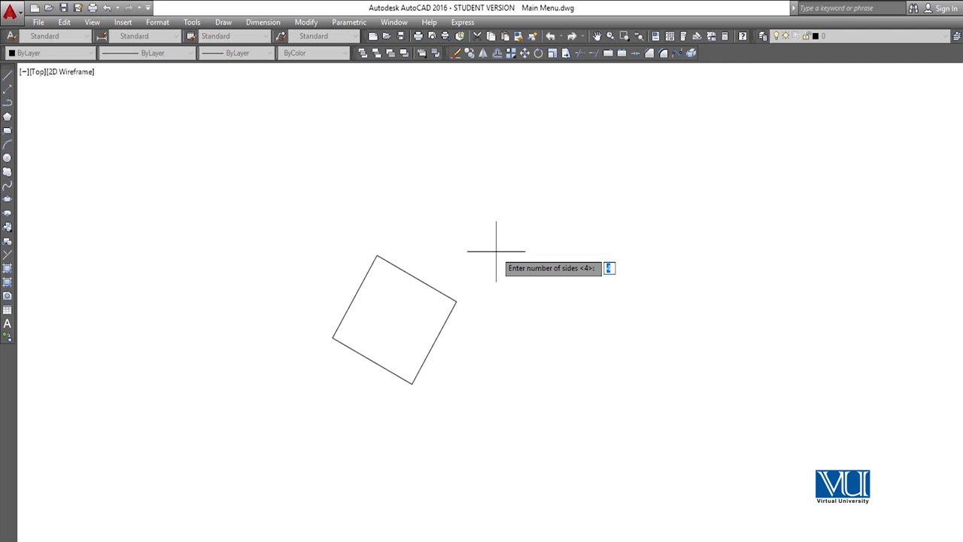
type("5")
key("Return")
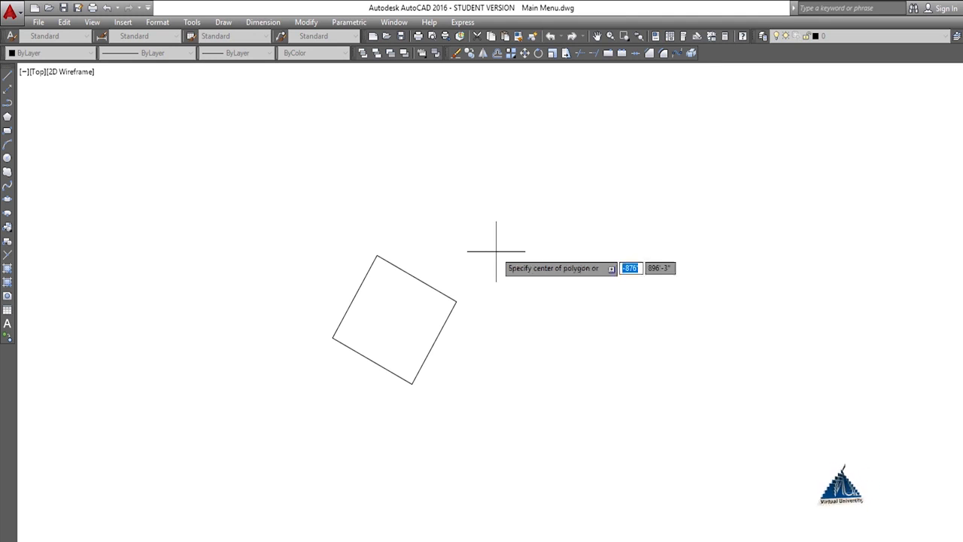
left_click(535, 239)
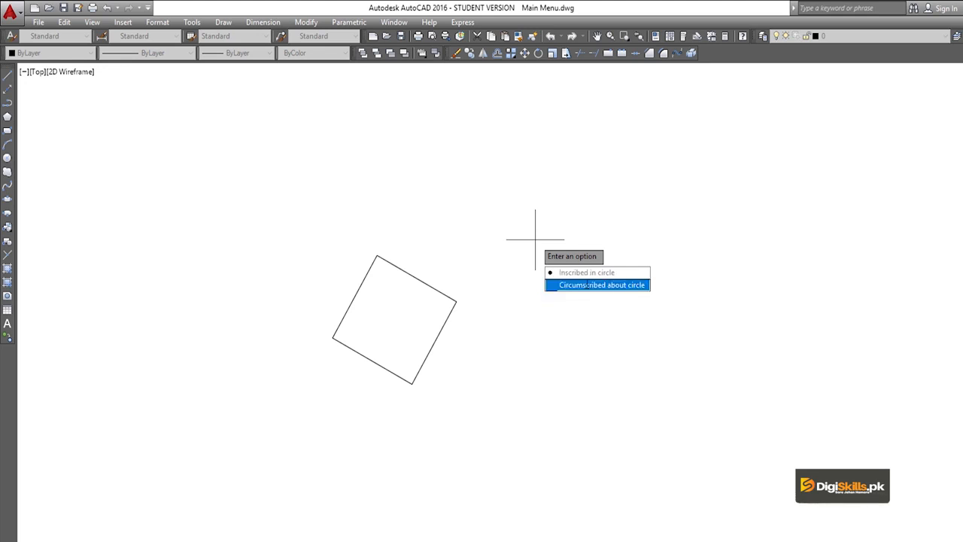
left_click(588, 285)
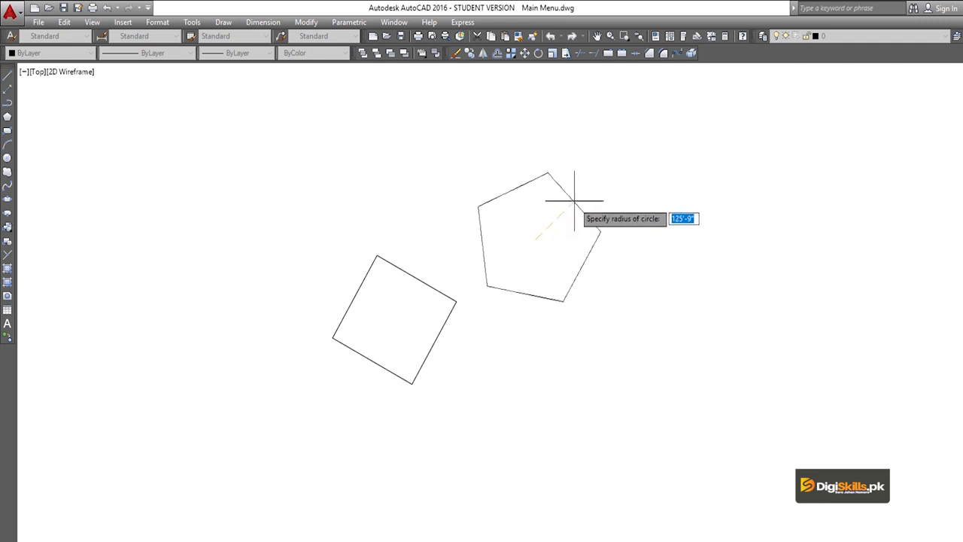
left_click(541, 176)
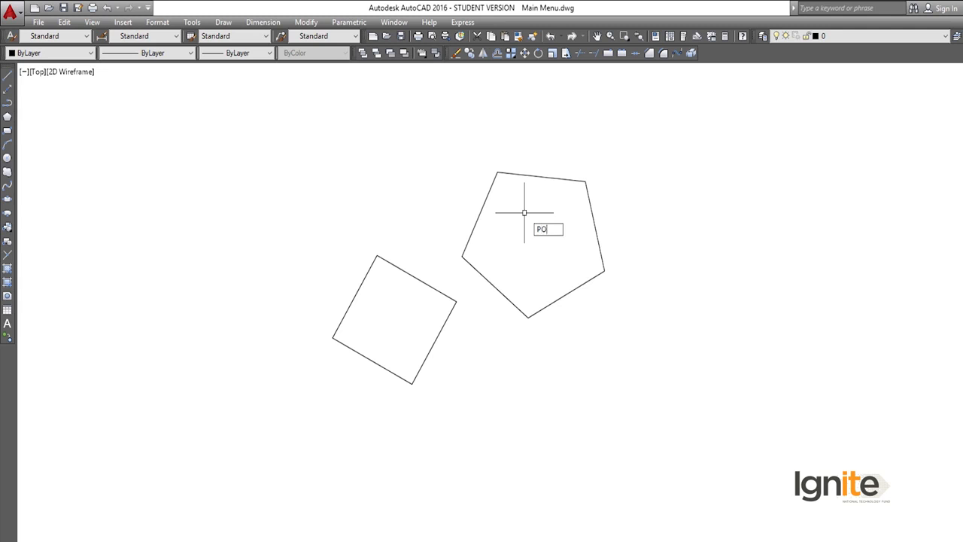
Draw a six-sided polygon inscribed in a circle with a radius of about 185 ft, to the right of the pentagon.
type("L")
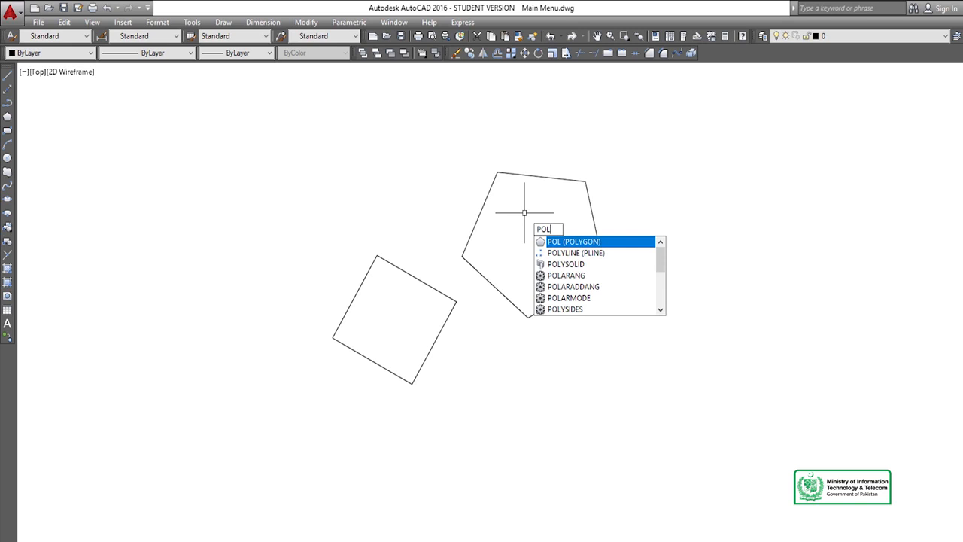
key("Return")
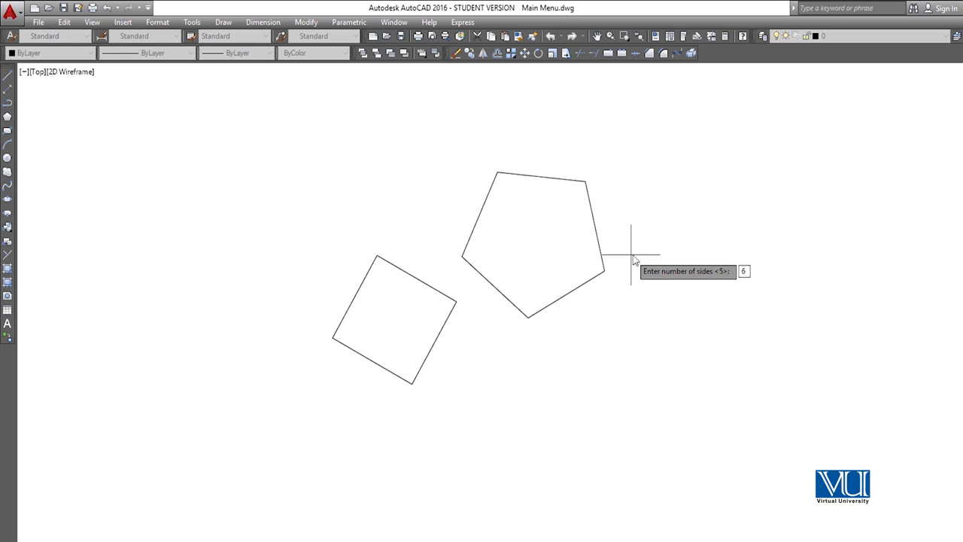
key("Return")
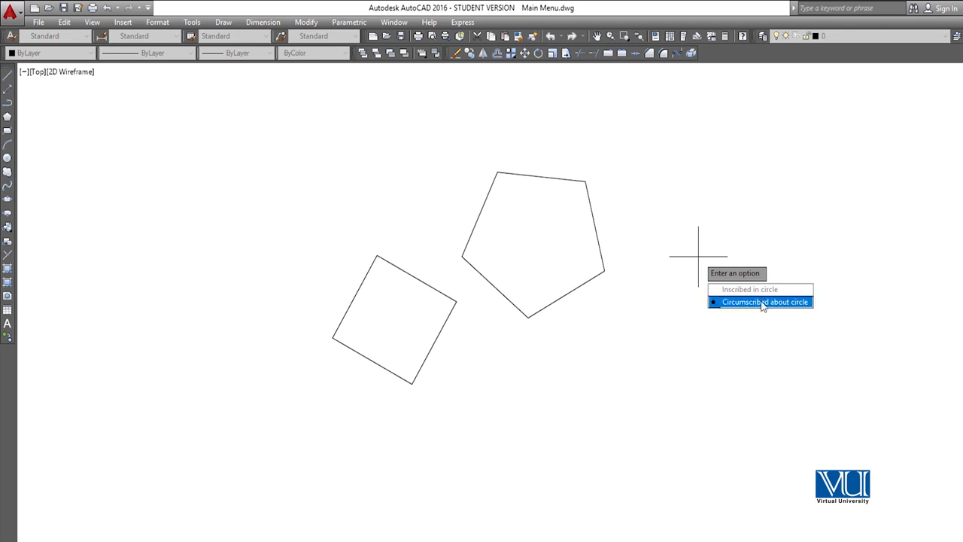
left_click(713, 289)
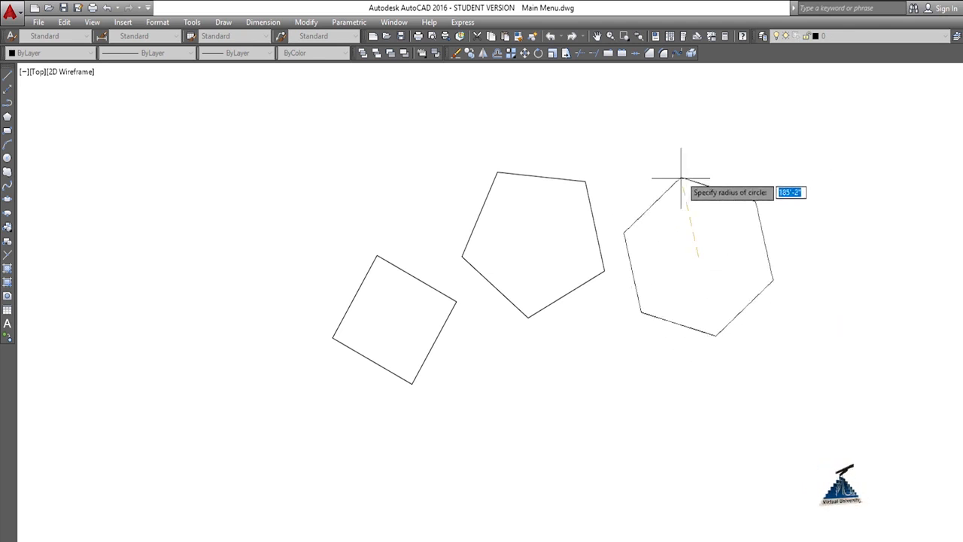
left_click(694, 177)
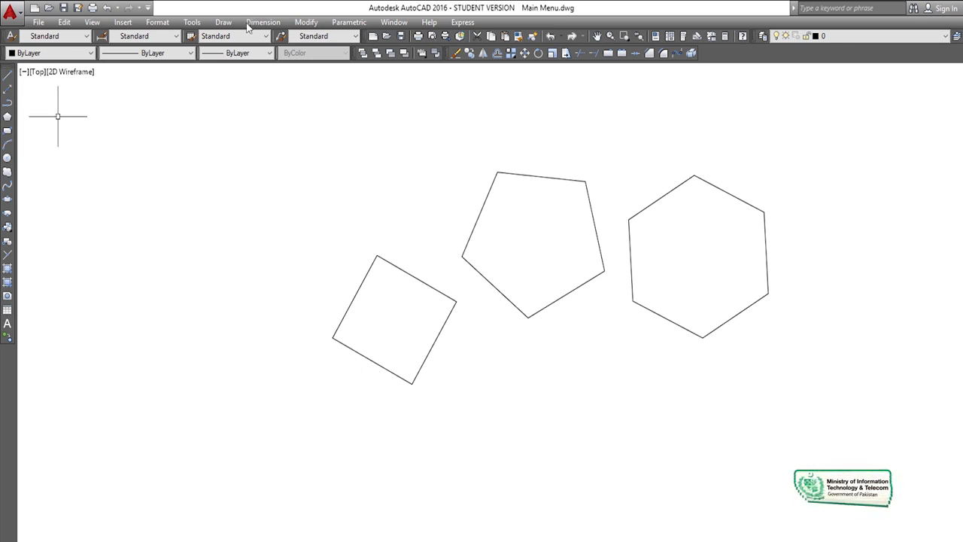
left_click(223, 21)
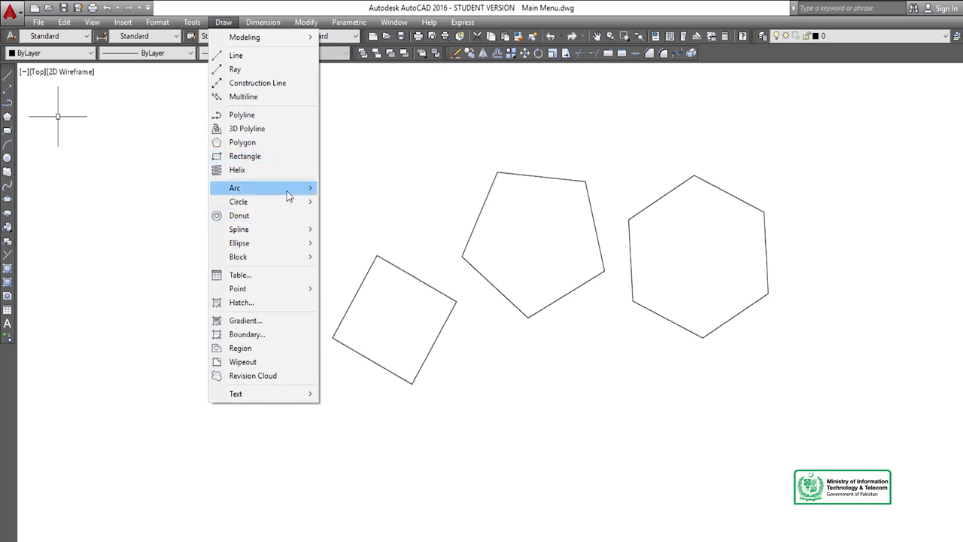
left_click(433, 131)
key("Escape")
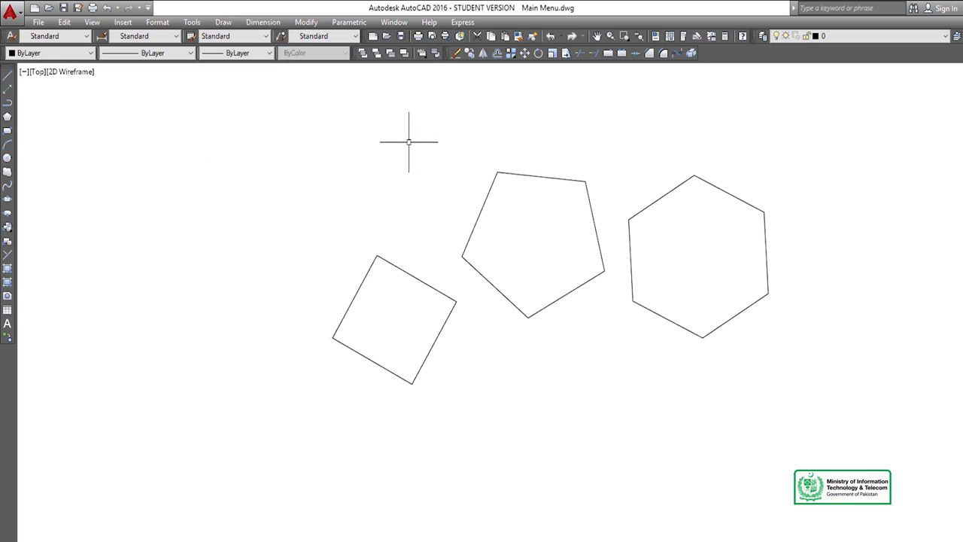
type("c")
key("Return")
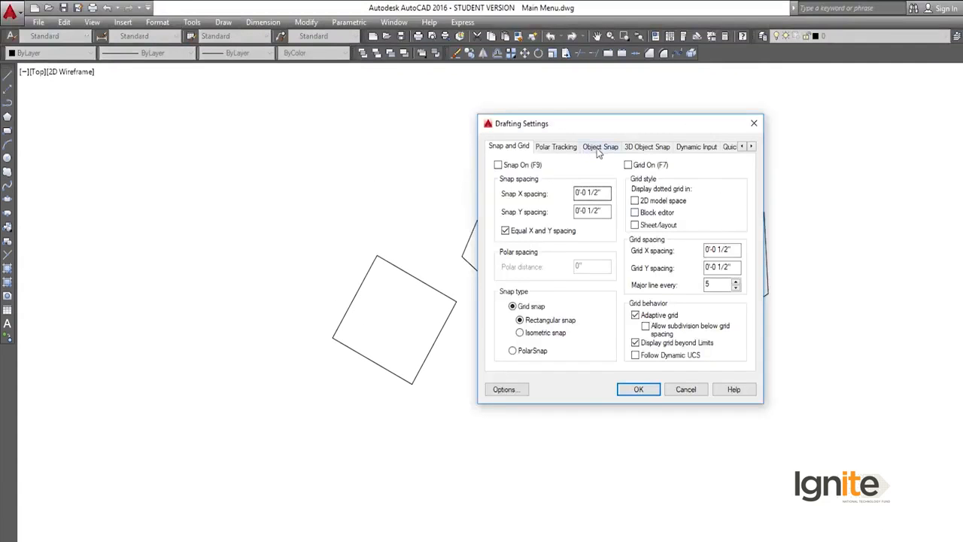
Enable the Insertion, Perpendicular, Tangent, Nearest, Apparent intersection and Parallel object snap modes in the drafting settings.
left_click(598, 147)
left_click(628, 212)
left_click(628, 228)
left_click(627, 245)
left_click(627, 262)
left_click(627, 280)
left_click(628, 297)
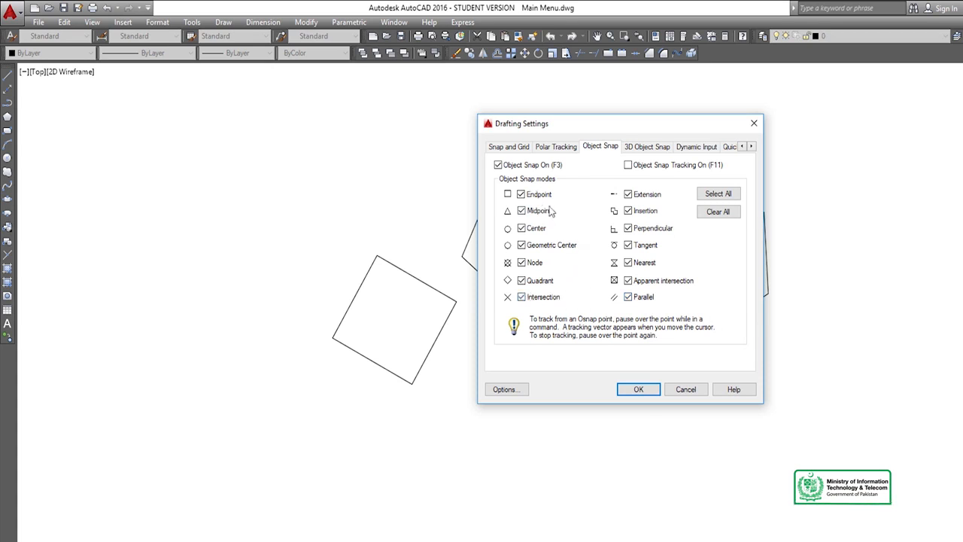
left_click(638, 389)
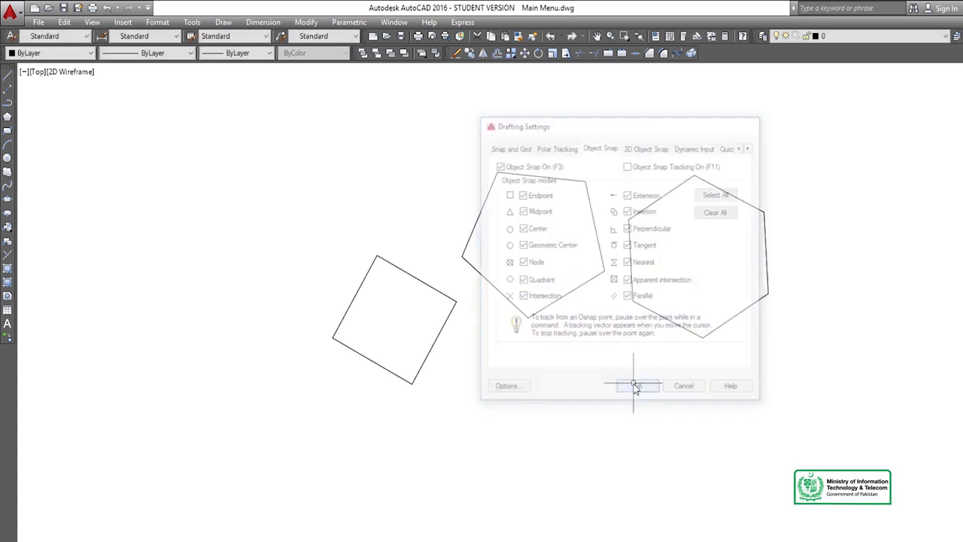
Draw a circle inside the square from its geometric center to the midpoint of a side.
type("c")
key("Return")
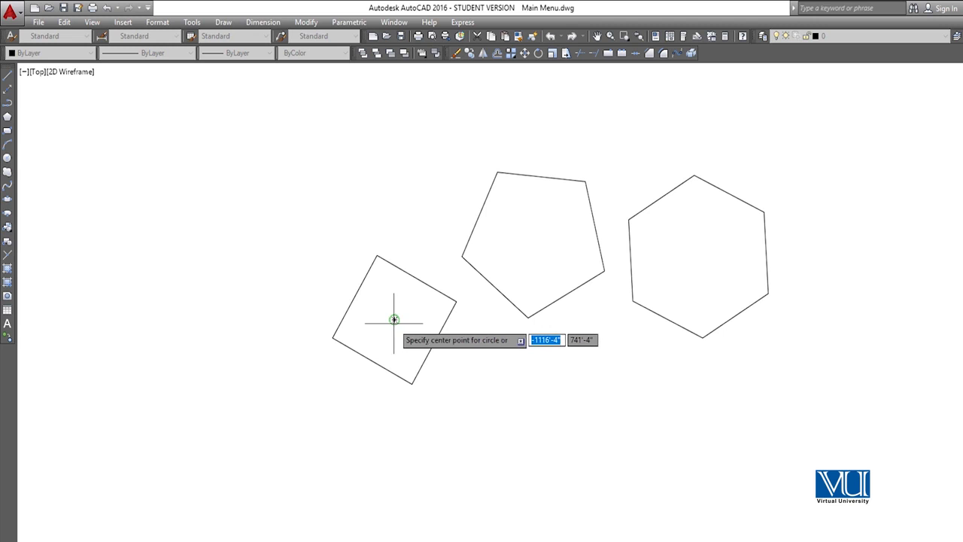
left_click(393, 319)
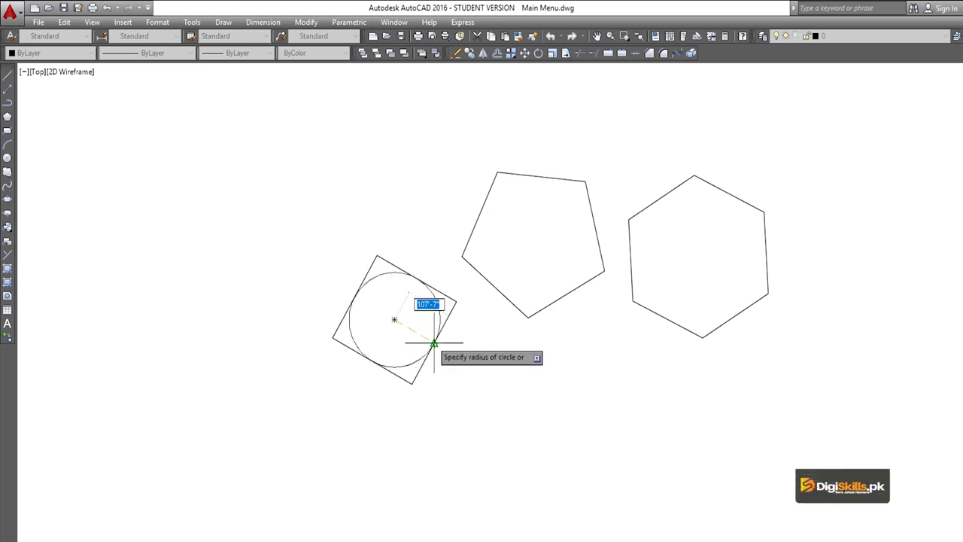
left_click(416, 279)
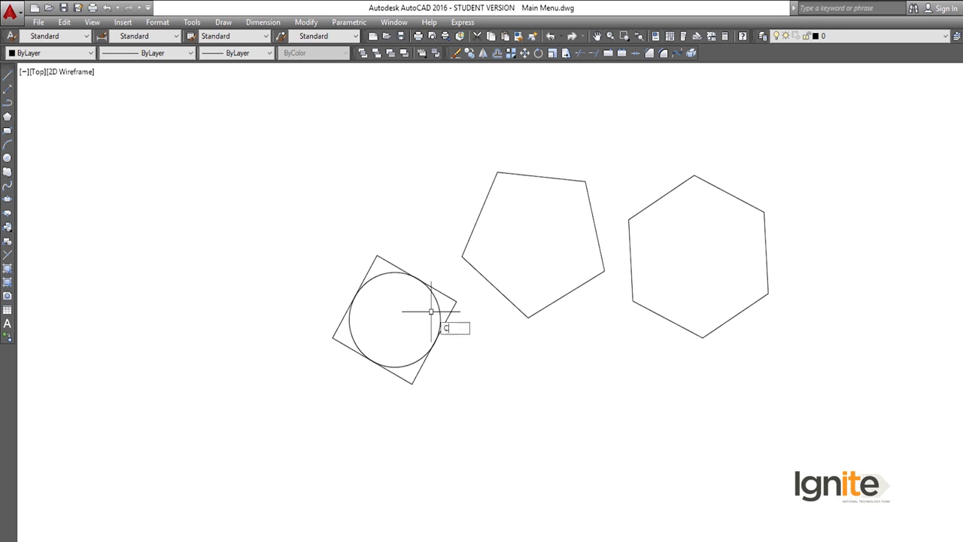
Draw a circle around the pentagon from its geometric center out to one of its corners.
key("Return")
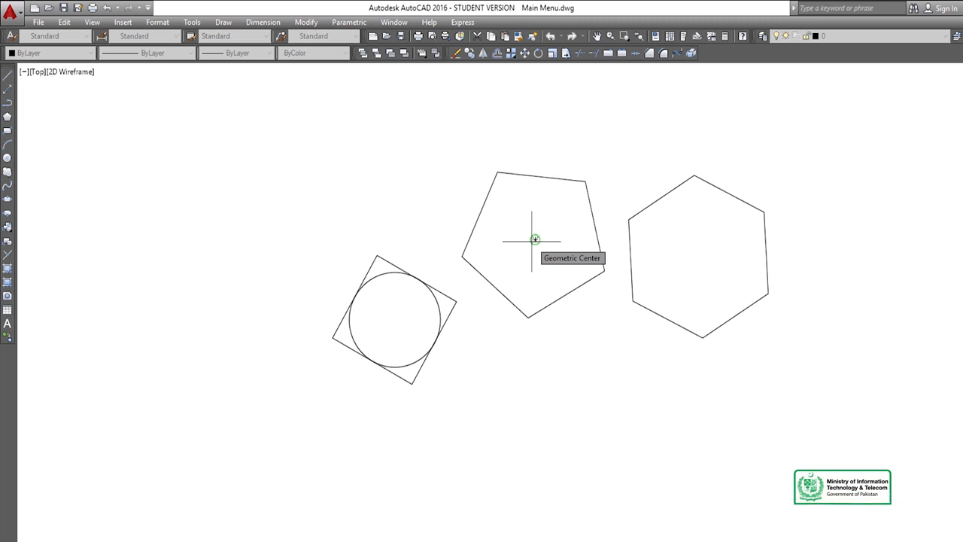
left_click(534, 239)
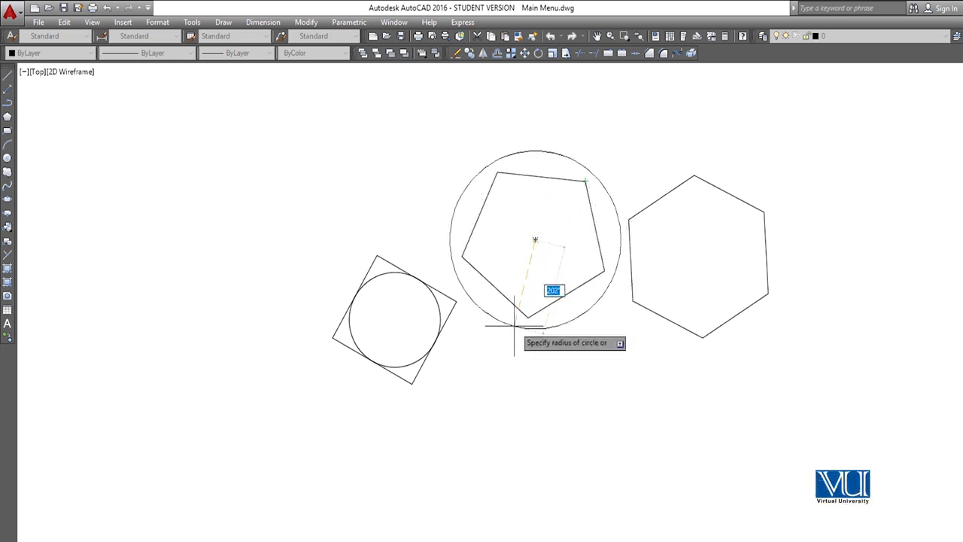
left_click(461, 257)
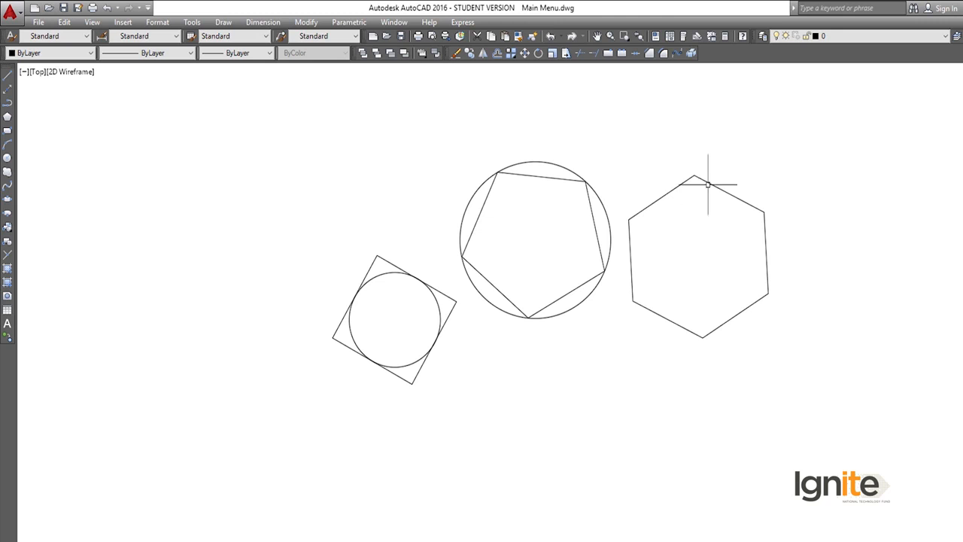
Draw a circle around the hexagon from its geometric center out to one of its corners.
type("c")
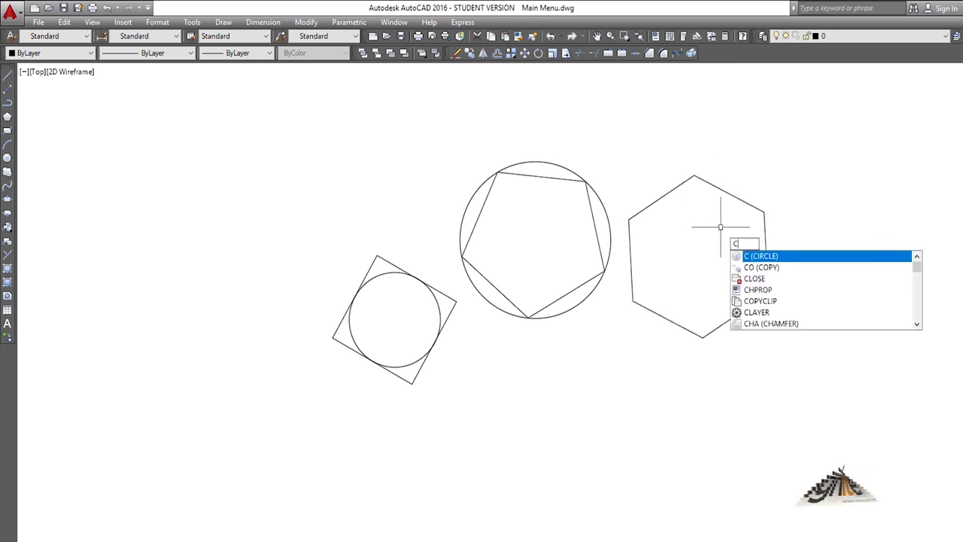
key("Return")
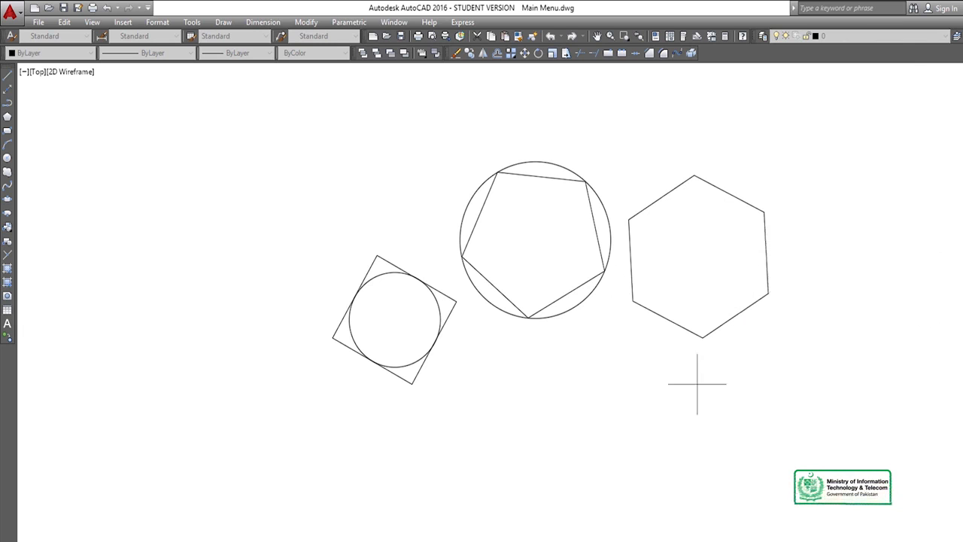
left_click(698, 257)
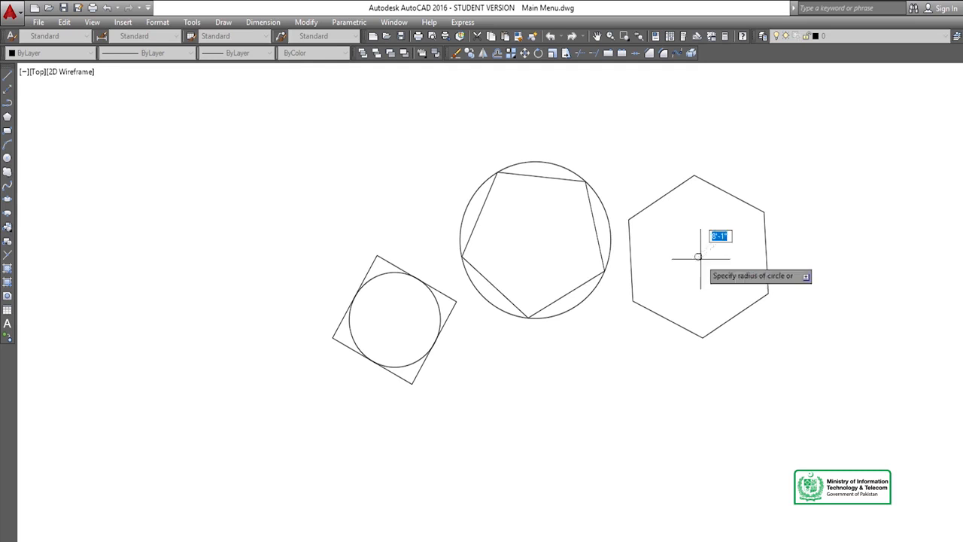
left_click(767, 293)
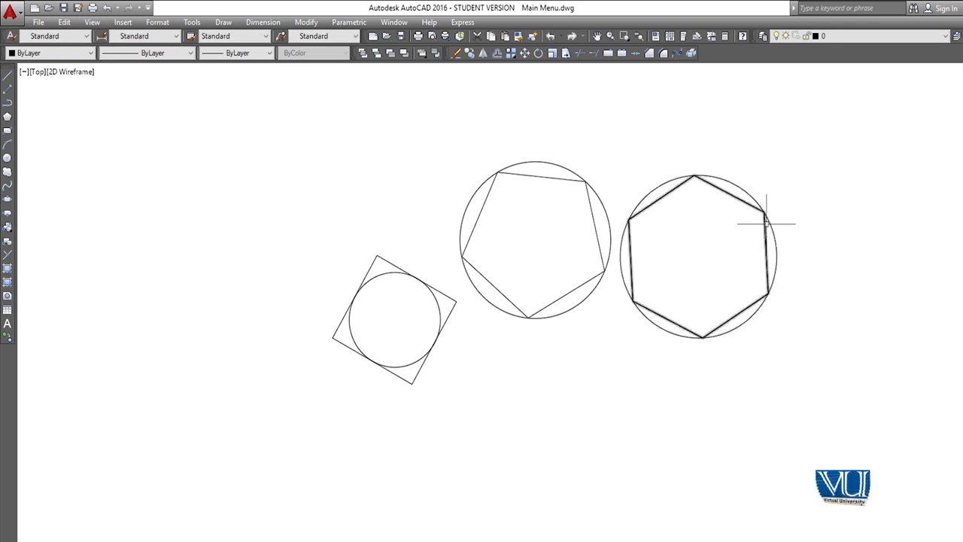